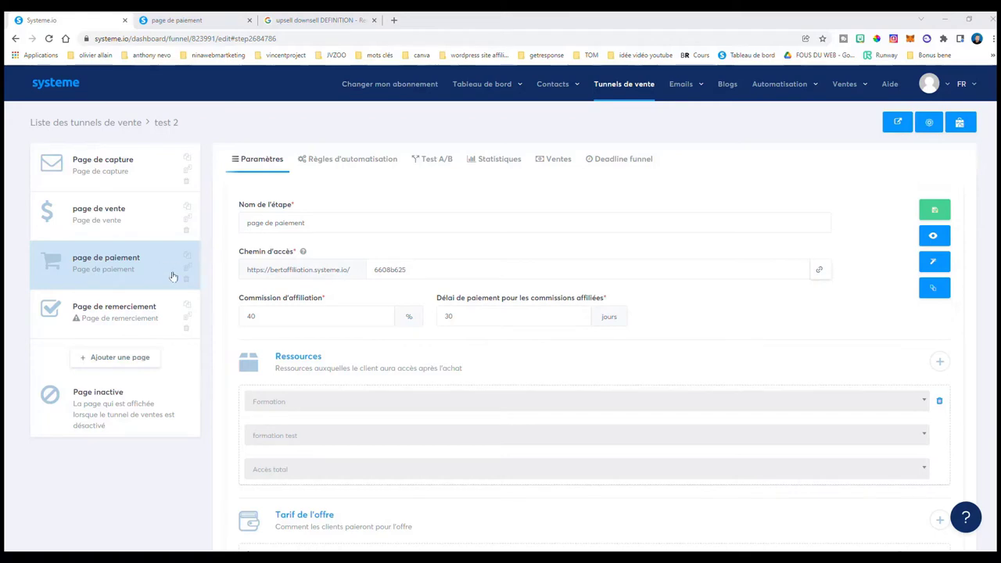
Add a new page named "UPSELL 1" of type Upsell to the "test 2" funnel.
{"action": "left_click", "coordinate": [115, 358]}
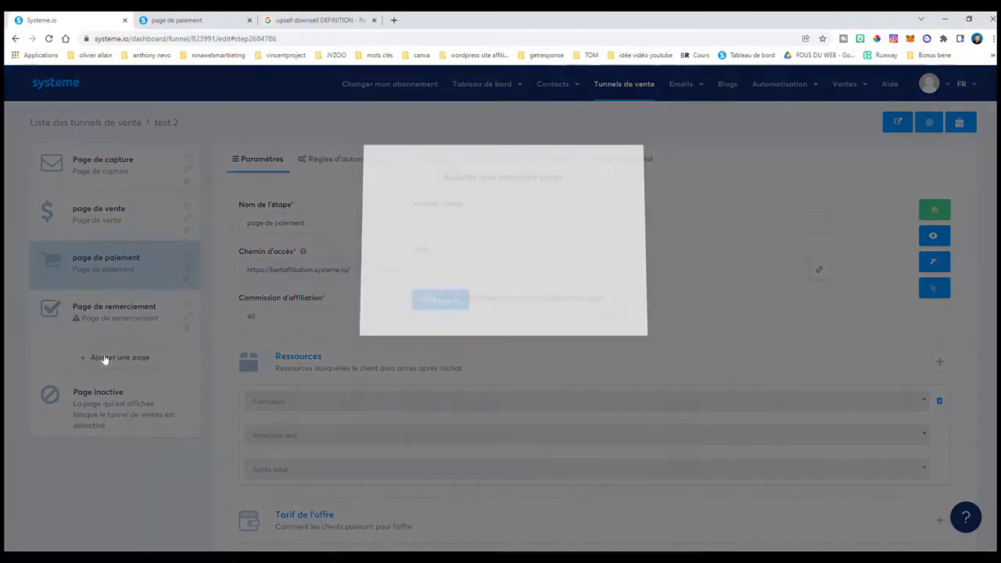
{"action": "left_click", "coordinate": [512, 222]}
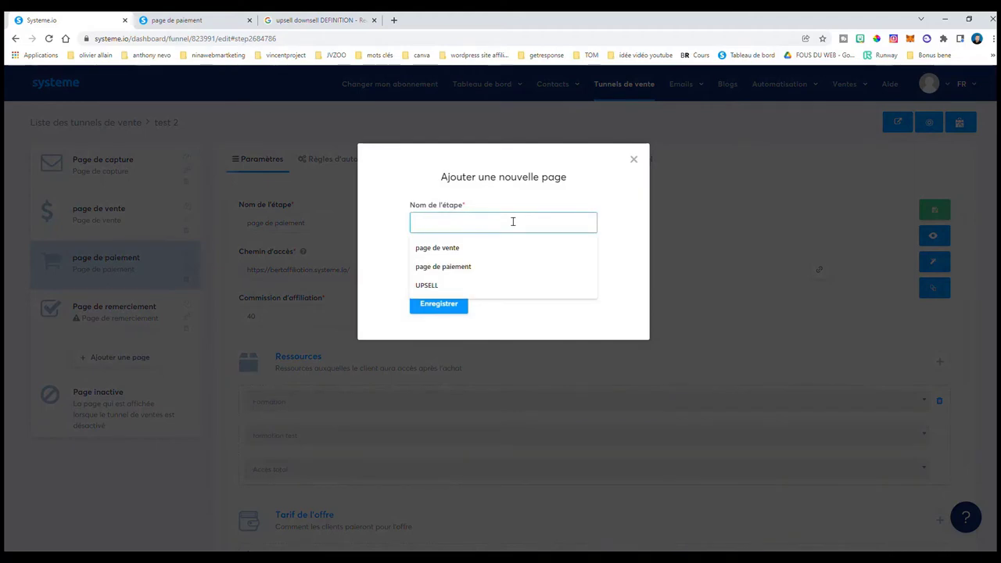
{"action": "type", "text": "UPSELL 1"}
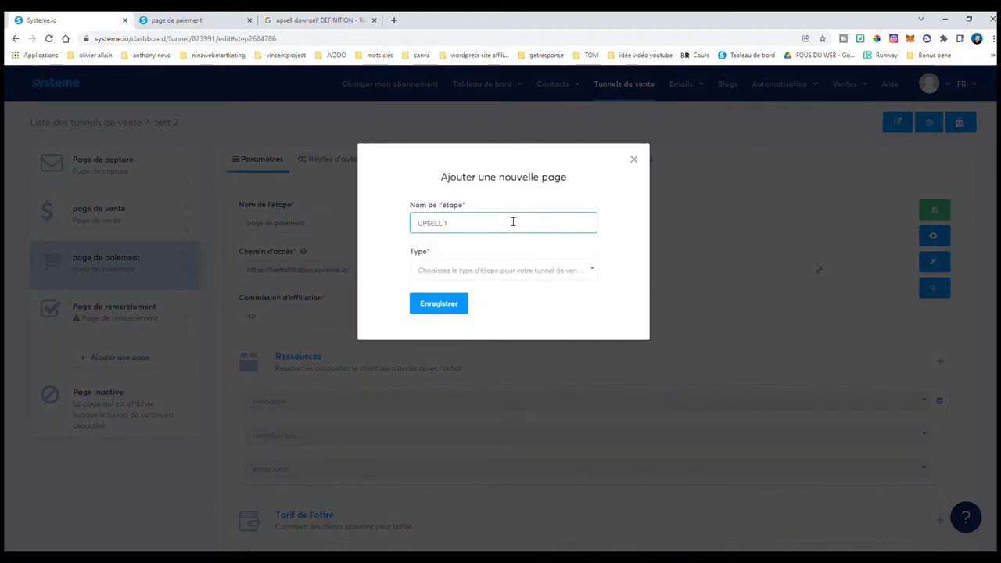
{"action": "left_click", "coordinate": [518, 277]}
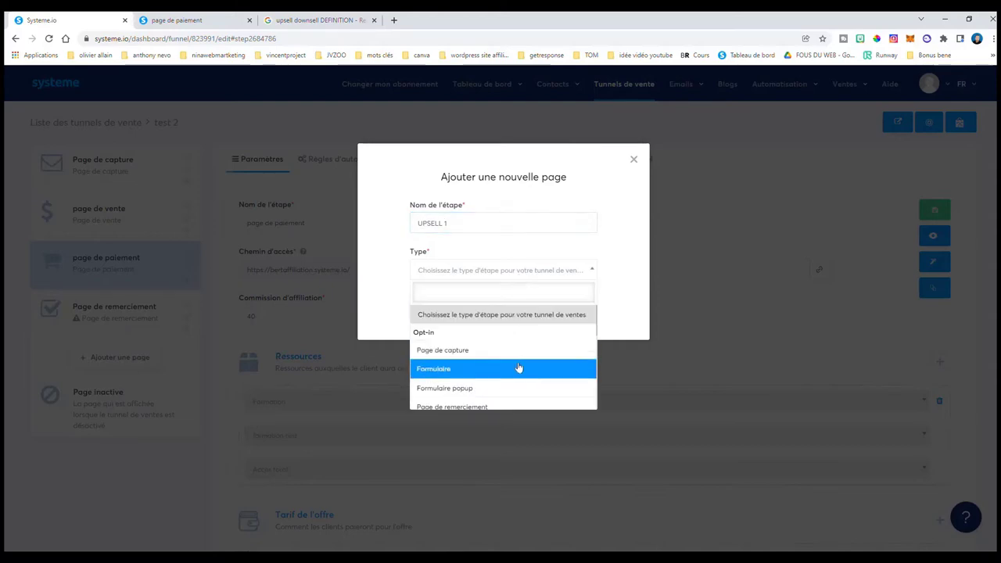
{"action": "scroll", "coordinate": [518, 366], "scroll_direction": "down", "scroll_amount": 3}
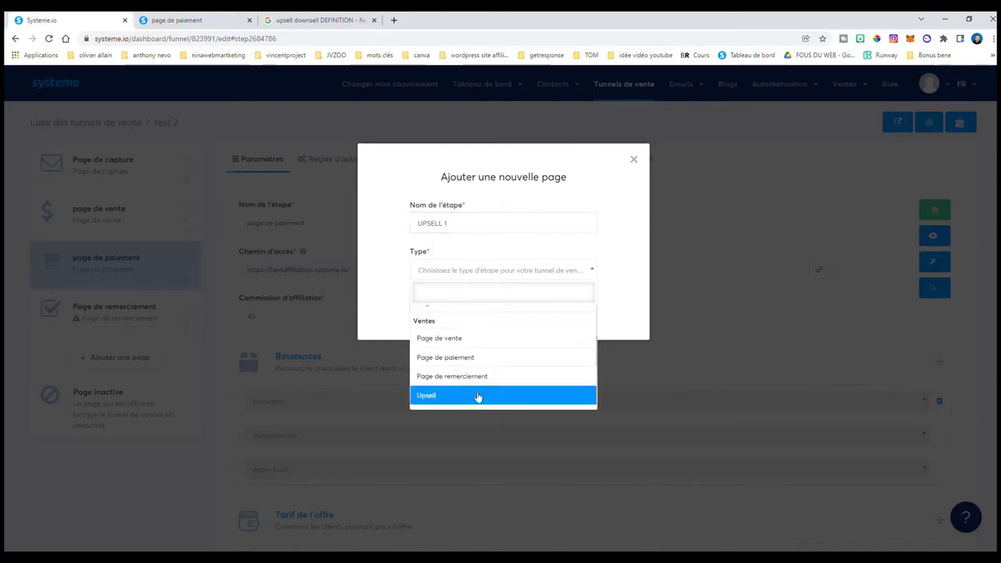
{"action": "left_click", "coordinate": [481, 397]}
{"action": "left_click", "coordinate": [448, 310]}
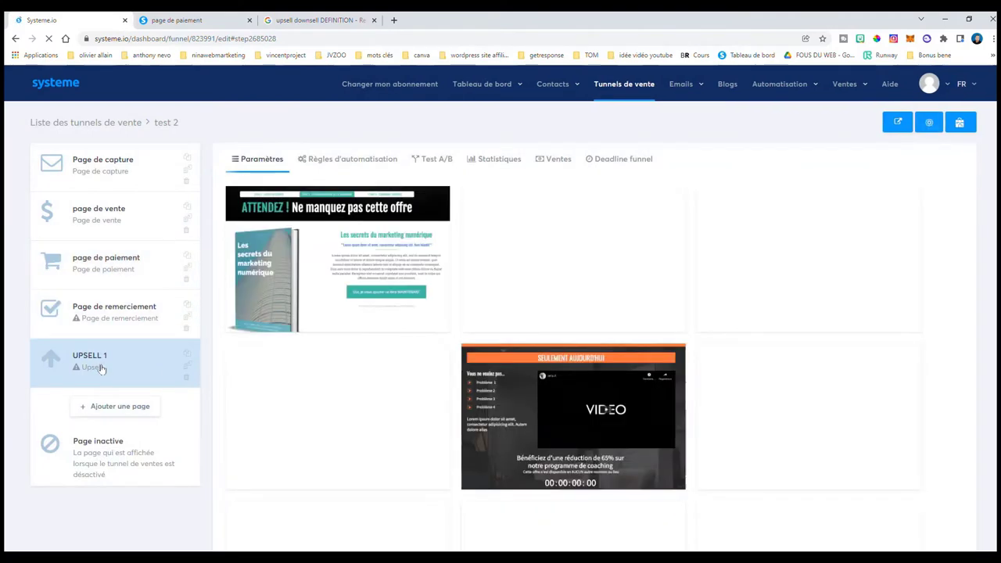
Browse the upsell templates and apply the pink "ATTENDEZ ! Offre spéciale" template with video and countdown to UPSELL 1.
{"action": "scroll", "coordinate": [635, 300], "scroll_direction": "down", "scroll_amount": 3}
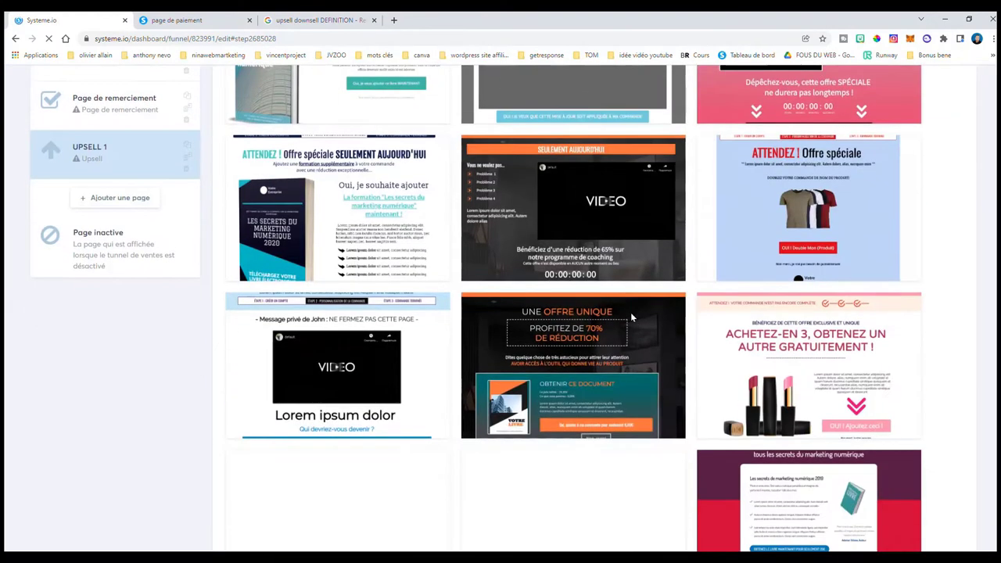
{"action": "scroll", "coordinate": [652, 341], "scroll_direction": "up", "scroll_amount": 3}
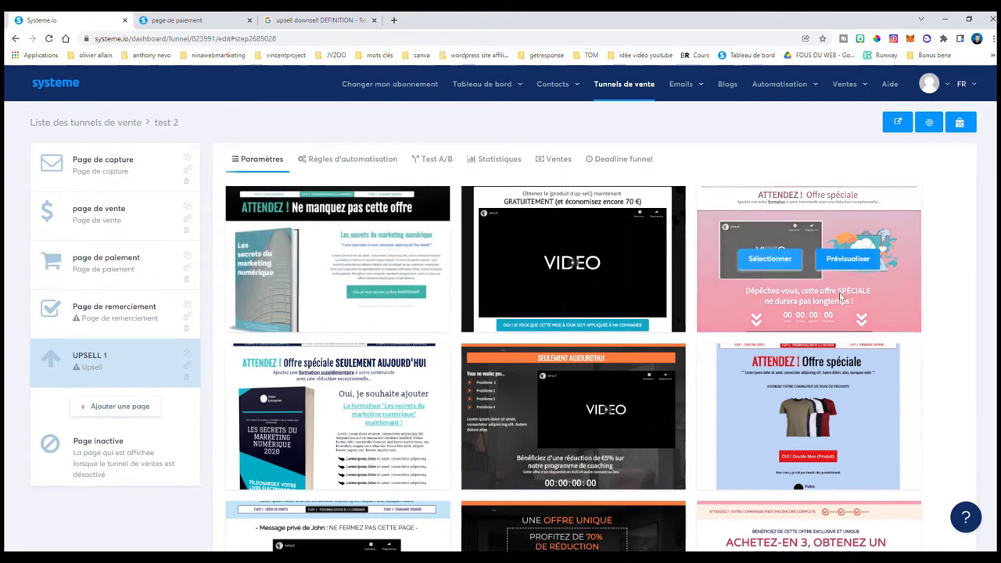
{"action": "left_click", "coordinate": [747, 262]}
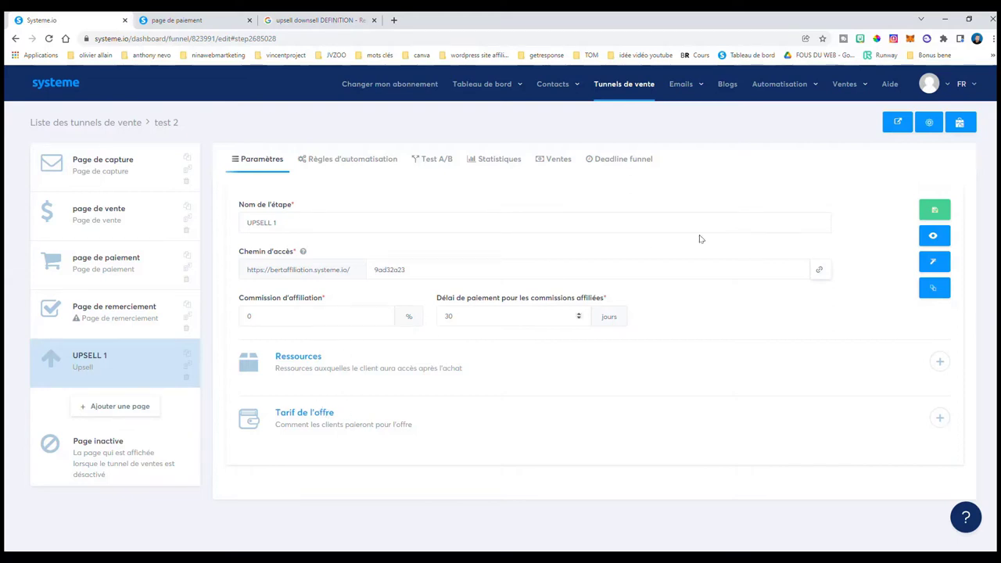
Review the UPSELL 1 page and its offer-acceptance button settings in the page editor, saving before leaving.
{"action": "left_click", "coordinate": [934, 263]}
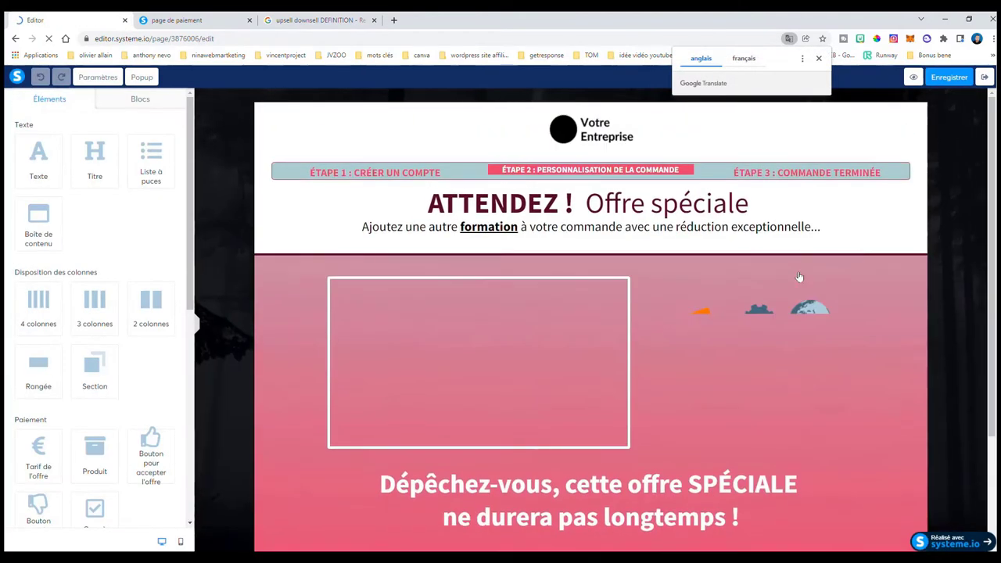
{"action": "left_click", "coordinate": [819, 60]}
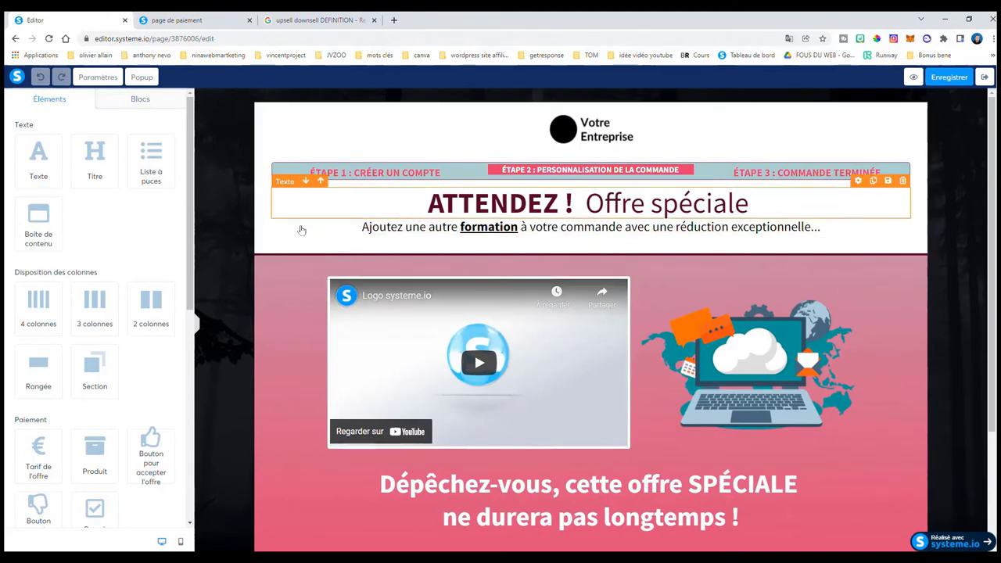
{"action": "scroll", "coordinate": [235, 383], "scroll_direction": "down", "scroll_amount": 2}
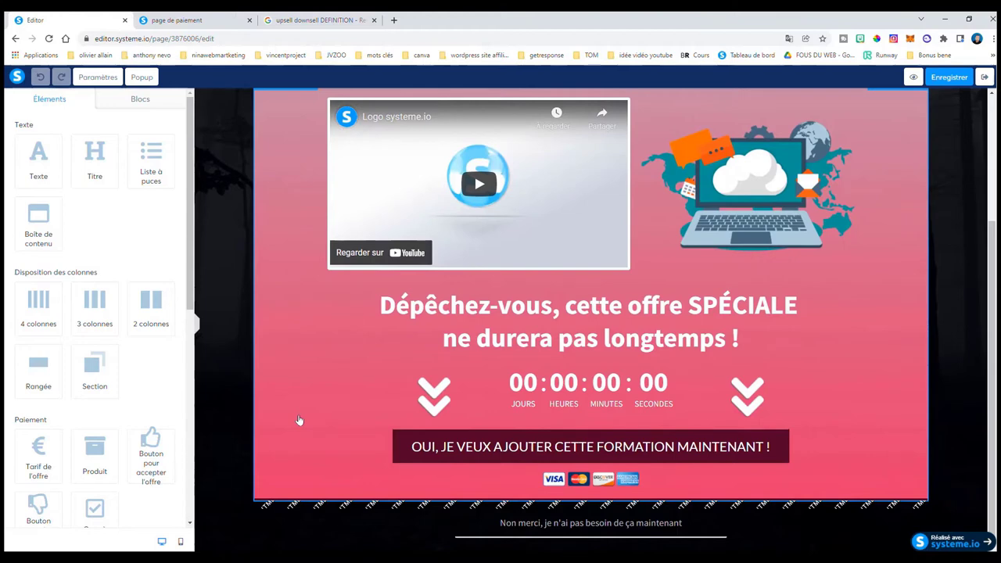
{"action": "scroll", "coordinate": [313, 319], "scroll_direction": "up", "scroll_amount": 2}
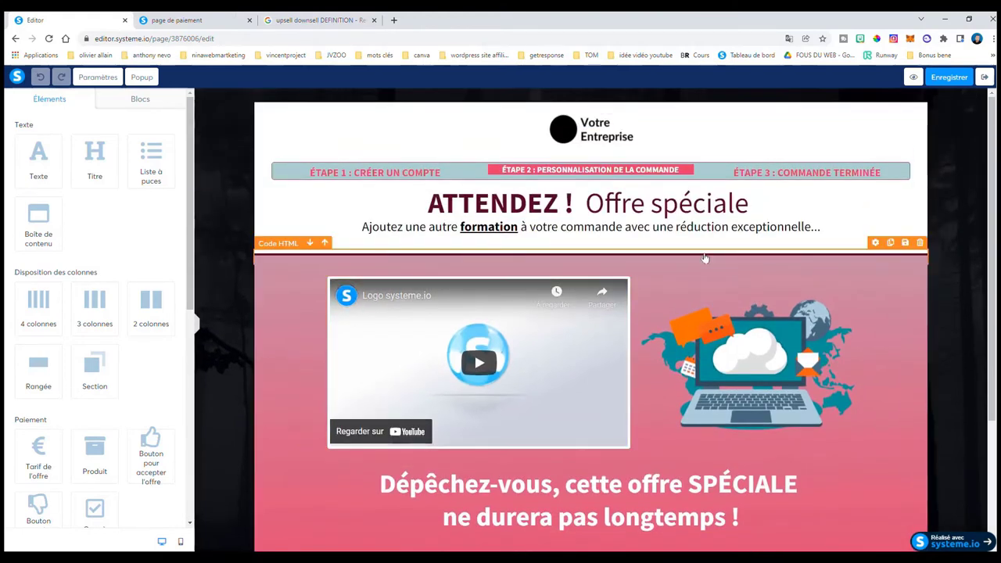
{"action": "scroll", "coordinate": [693, 383], "scroll_direction": "down", "scroll_amount": 2}
{"action": "left_click", "coordinate": [656, 452]}
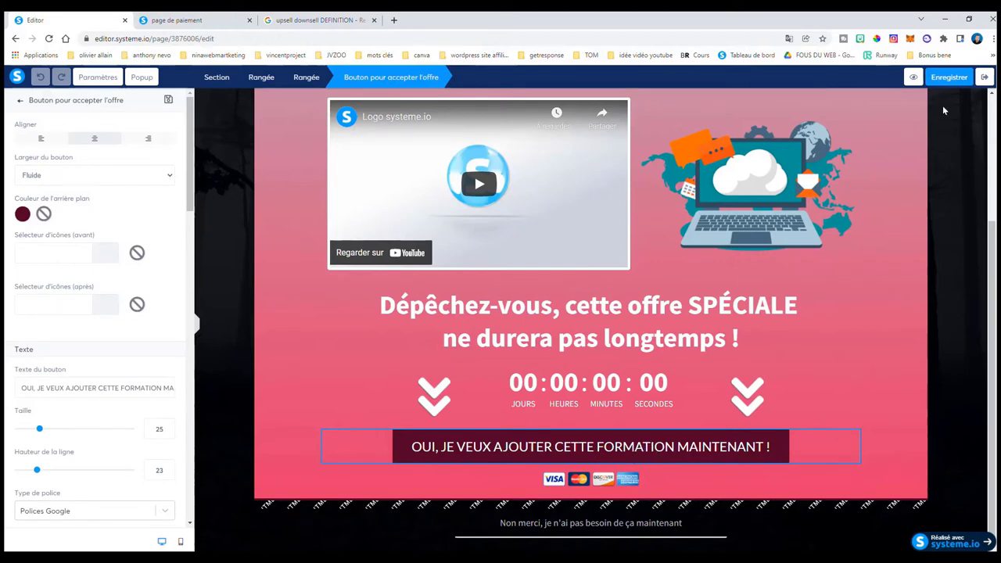
{"action": "left_click", "coordinate": [943, 80]}
{"action": "left_click", "coordinate": [985, 76]}
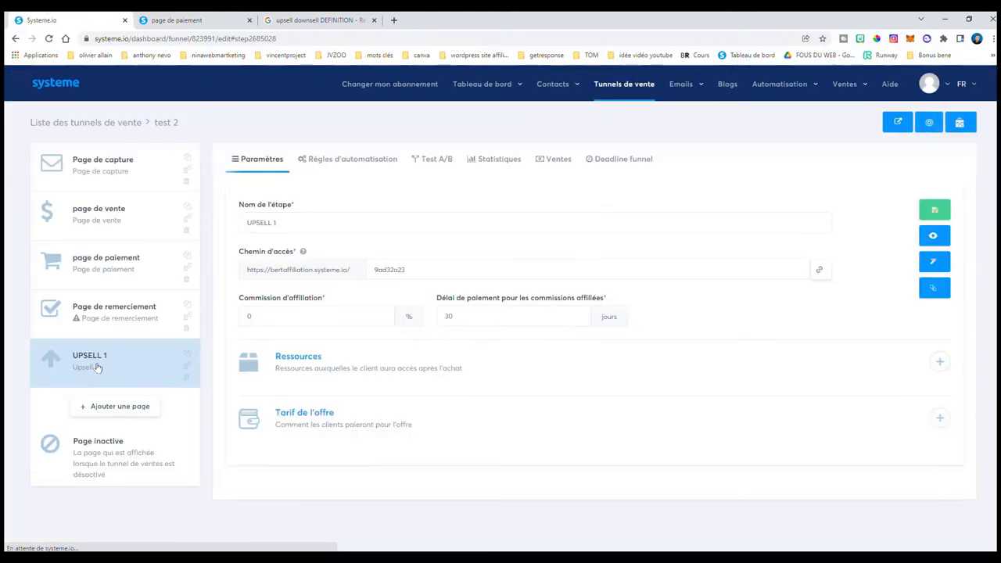
Add a new page named "DOWNSELL" of type Downsell to the funnel.
{"action": "left_click", "coordinate": [94, 408]}
{"action": "left_click", "coordinate": [449, 222]}
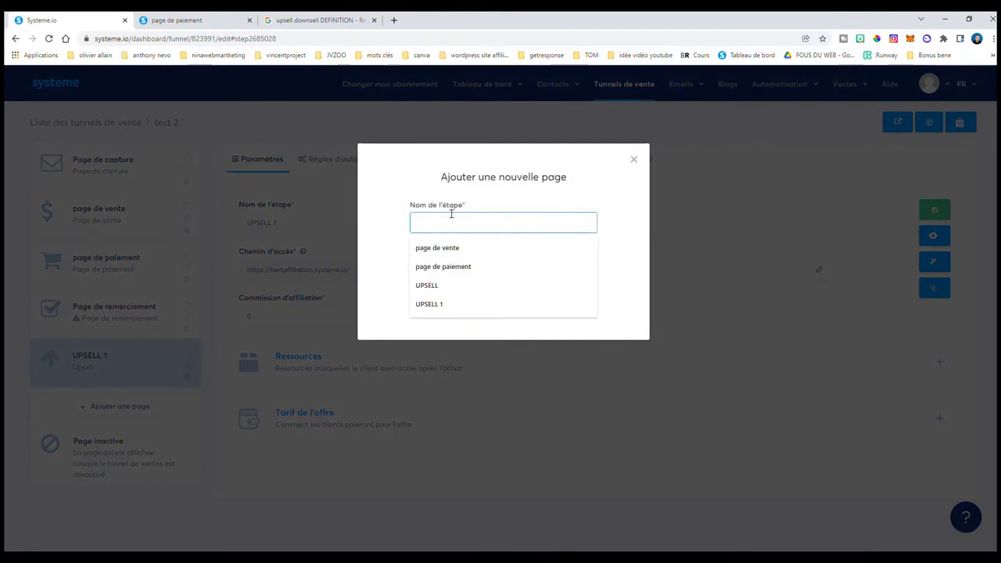
{"action": "type", "text": "DOWNSELL"}
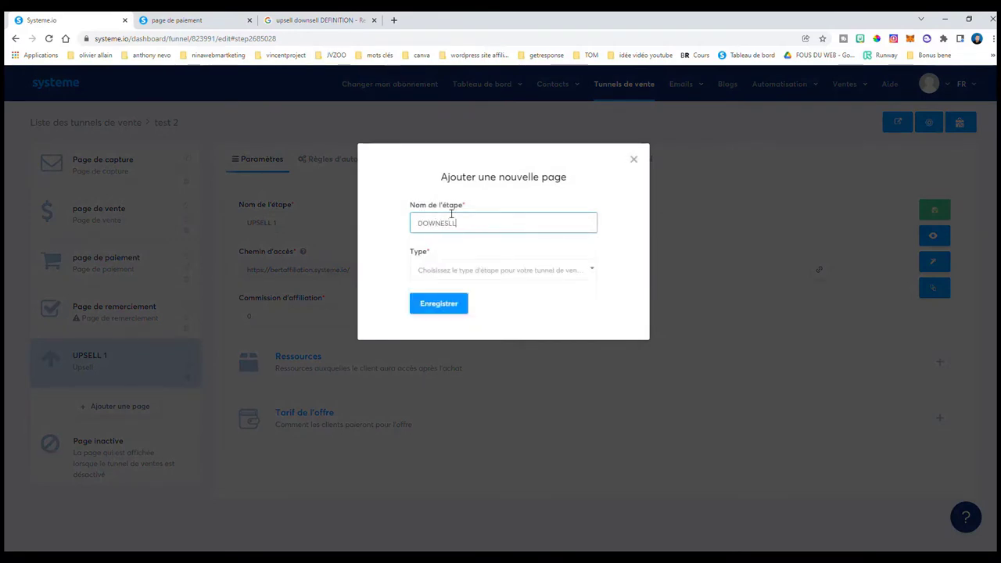
{"action": "key", "text": "BackSpace"}
{"action": "key", "text": "BackSpace"}
{"action": "type", "text": "SELL"}
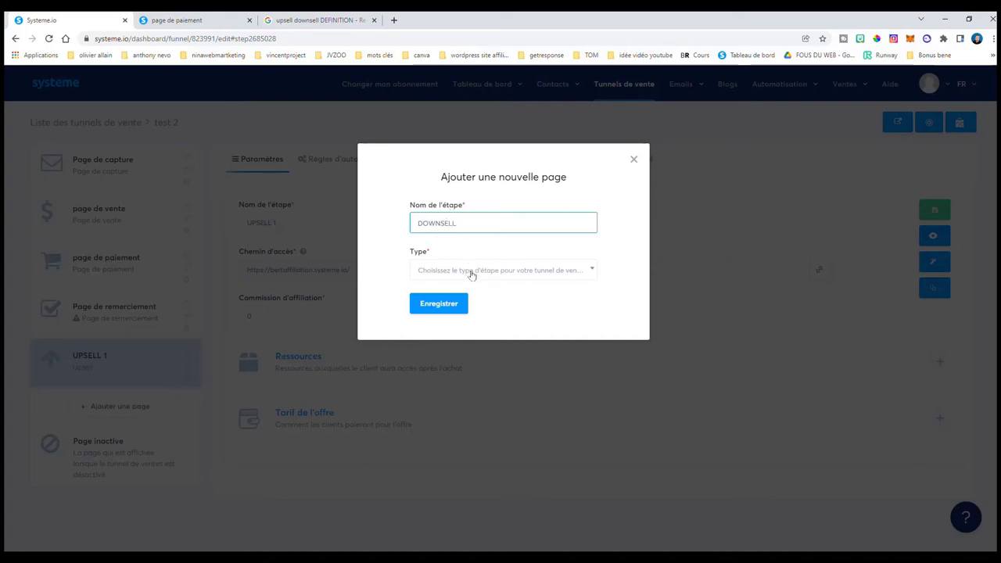
{"action": "left_click", "coordinate": [472, 276]}
{"action": "scroll", "coordinate": [476, 352], "scroll_direction": "down", "scroll_amount": 4}
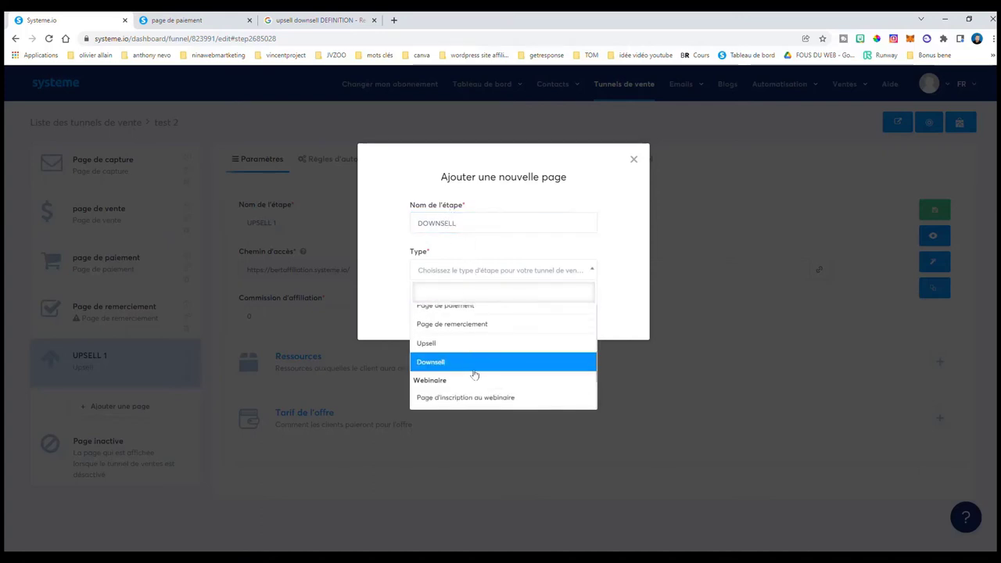
{"action": "left_click", "coordinate": [471, 367]}
{"action": "left_click", "coordinate": [451, 317]}
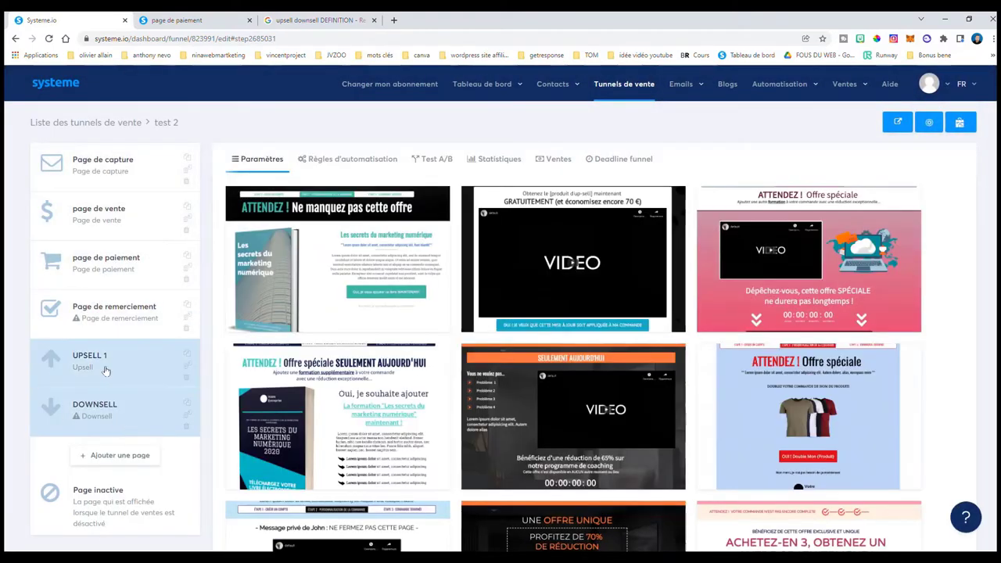
Reorder the funnel so UPSELL 1 and DOWNSELL come before the "Page de remerciement" step.
{"action": "left_click_drag", "start_coordinate": [106, 371], "coordinate": [107, 307]}
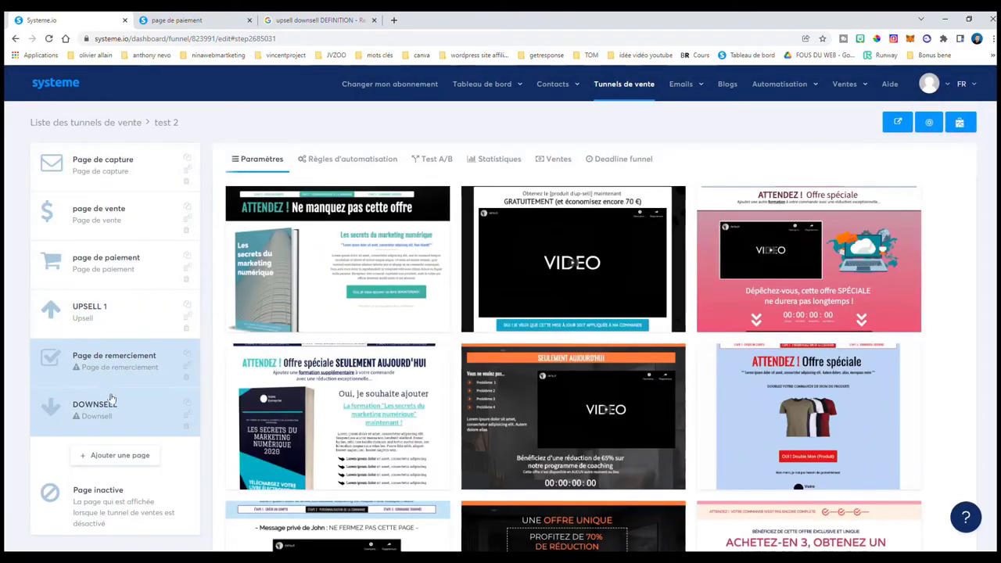
{"action": "left_click_drag", "start_coordinate": [117, 409], "coordinate": [116, 360]}
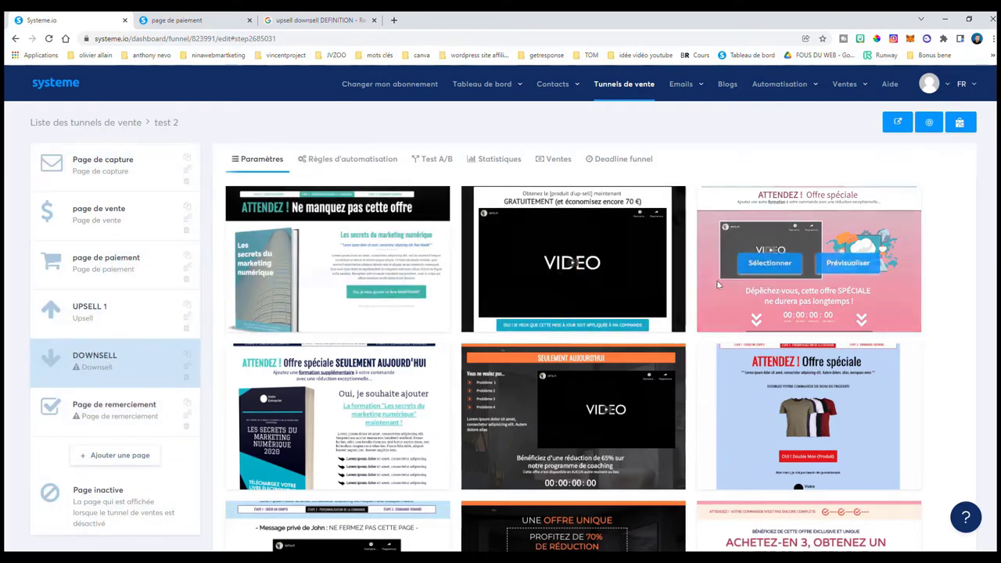
Apply the blue T-shirt "ATTENDEZ ! Offre spéciale" template to DOWNSELL and review the page in the editor before leaving.
{"action": "left_click", "coordinate": [773, 418]}
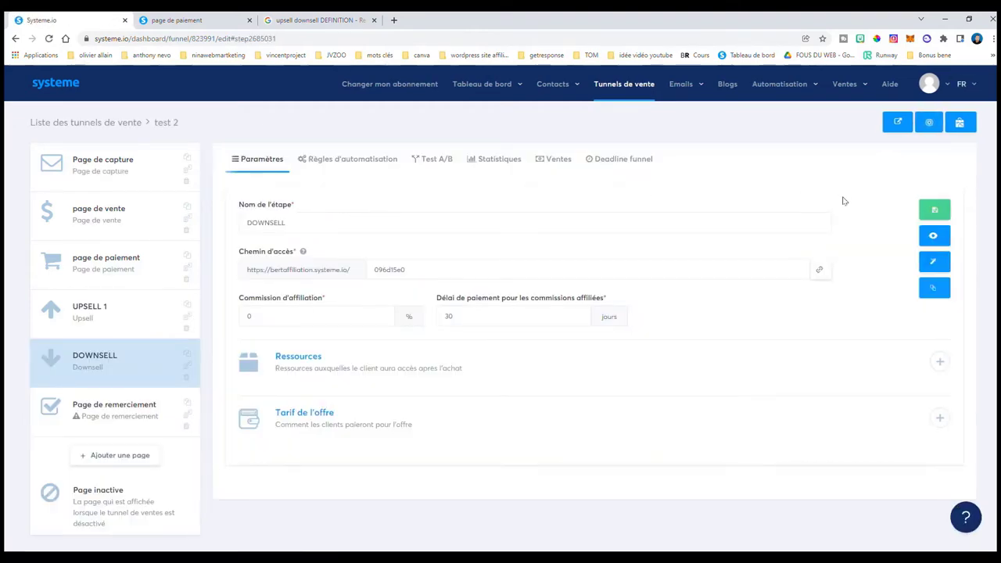
{"action": "left_click", "coordinate": [934, 261]}
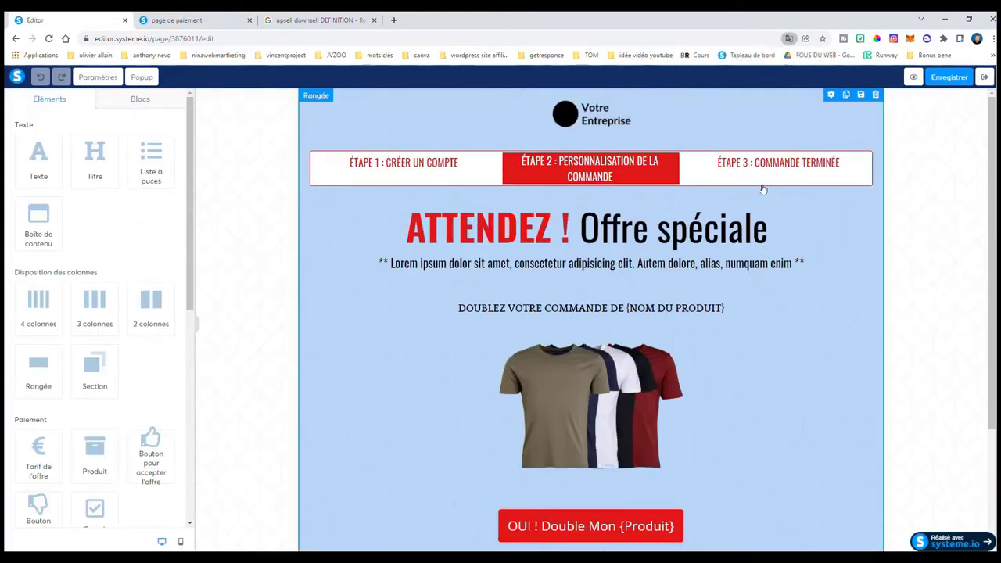
{"action": "scroll", "coordinate": [543, 287], "scroll_direction": "down", "scroll_amount": 3}
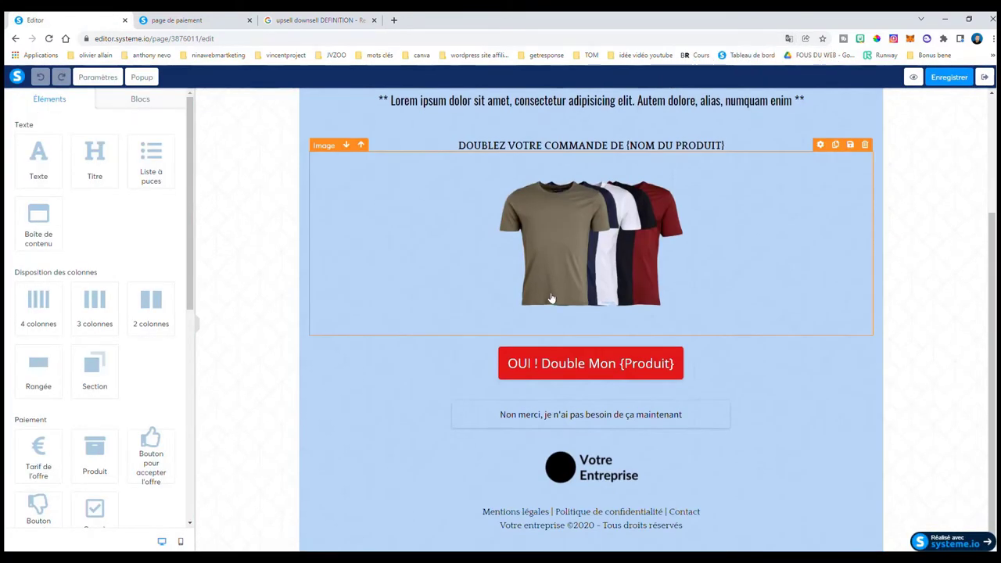
{"action": "scroll", "coordinate": [553, 300], "scroll_direction": "up", "scroll_amount": 3}
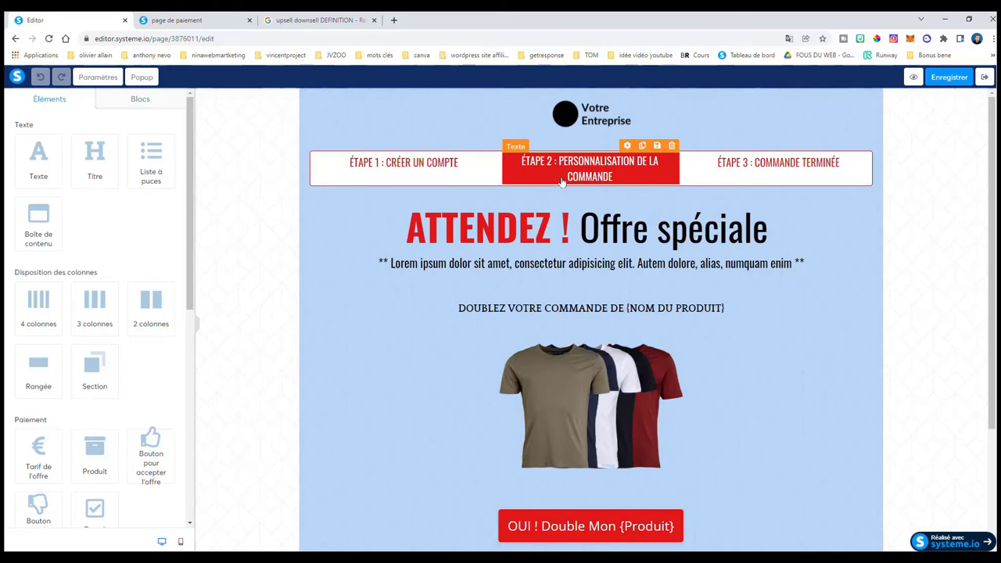
{"action": "scroll", "coordinate": [657, 321], "scroll_direction": "down", "scroll_amount": 2}
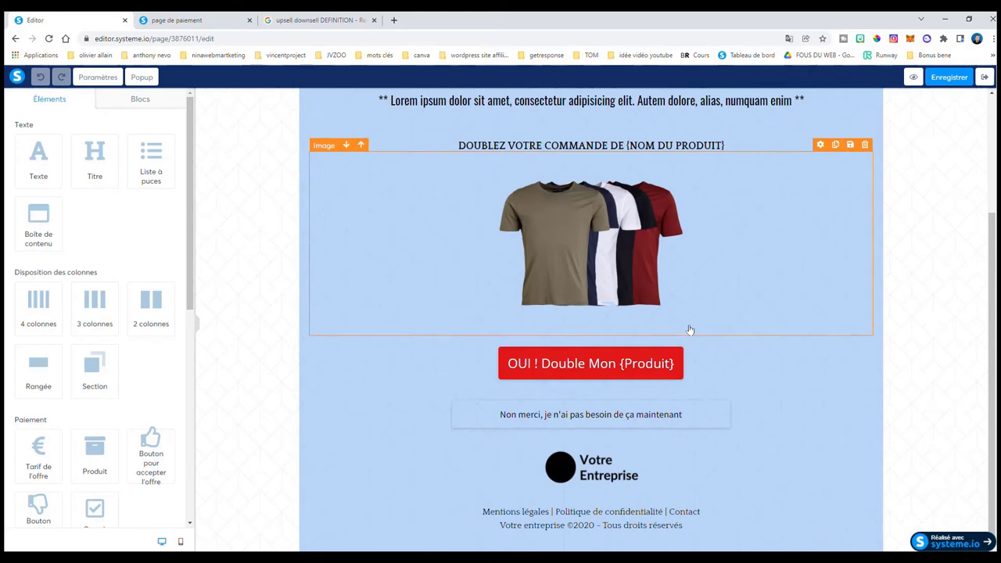
{"action": "scroll", "coordinate": [690, 330], "scroll_direction": "up", "scroll_amount": 2}
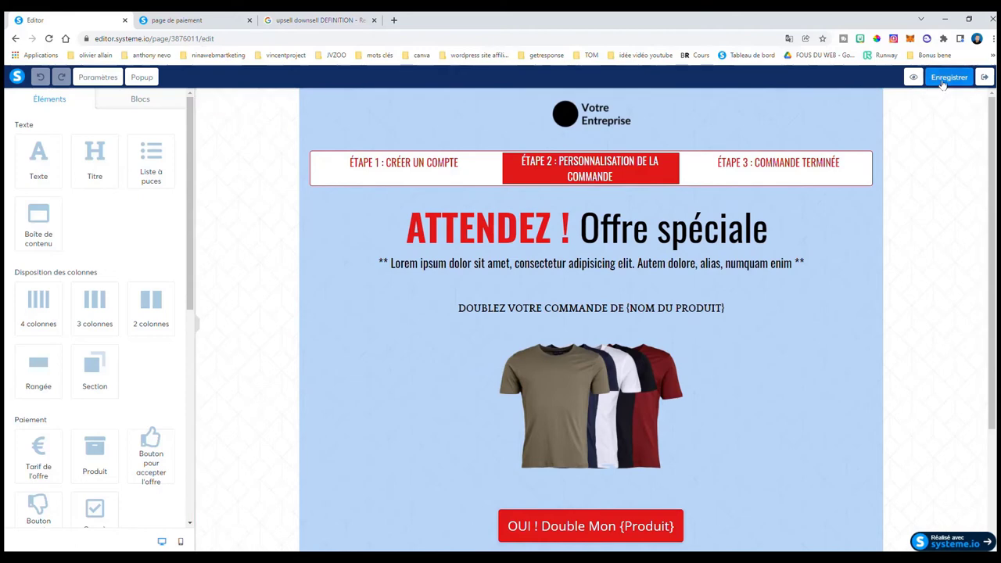
{"action": "left_click", "coordinate": [985, 77]}
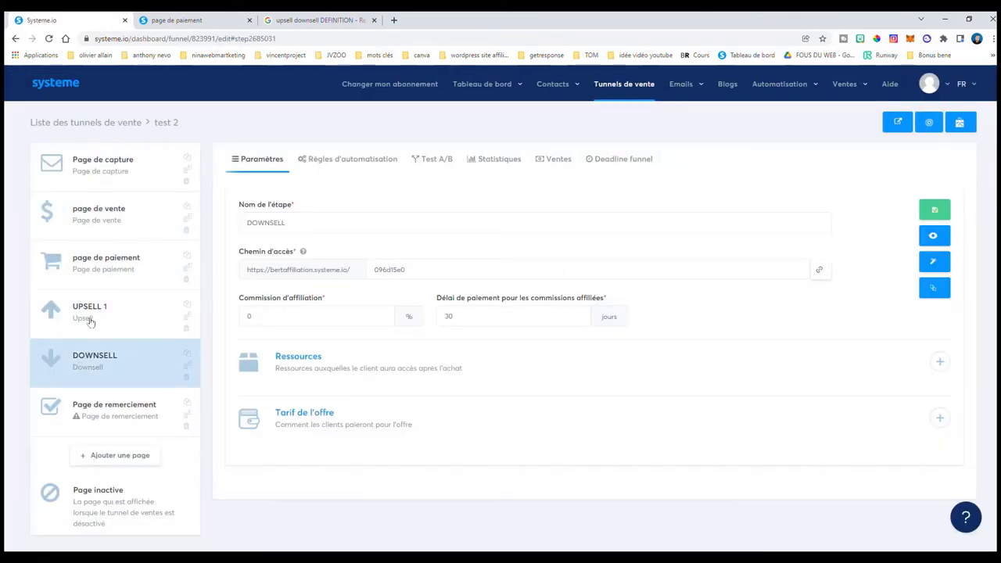
Check the affiliate commission in the UPSELL 1 page settings and save them.
{"action": "left_click", "coordinate": [98, 317]}
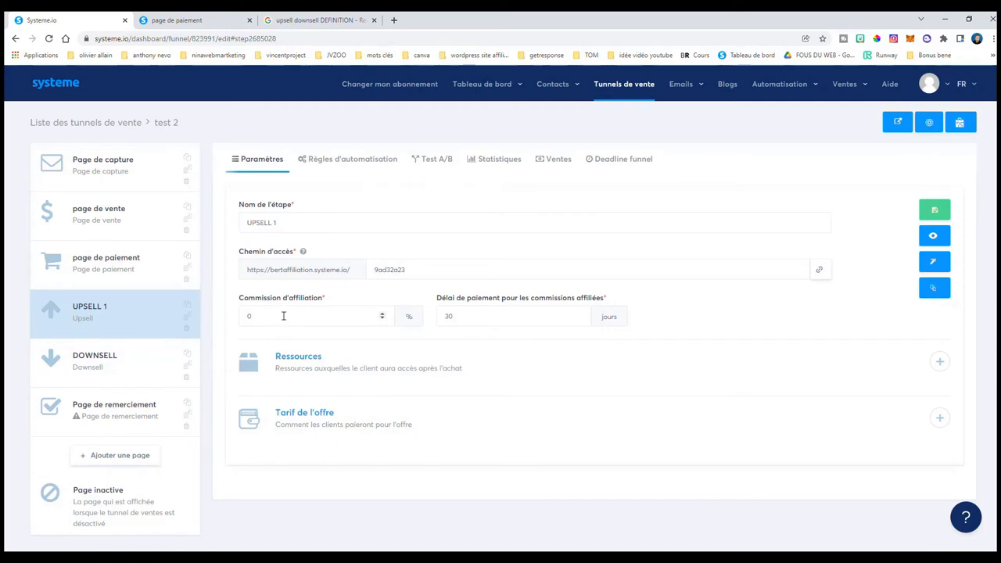
{"action": "left_click", "coordinate": [250, 315]}
{"action": "left_click_drag", "start_coordinate": [251, 315], "coordinate": [231, 320]}
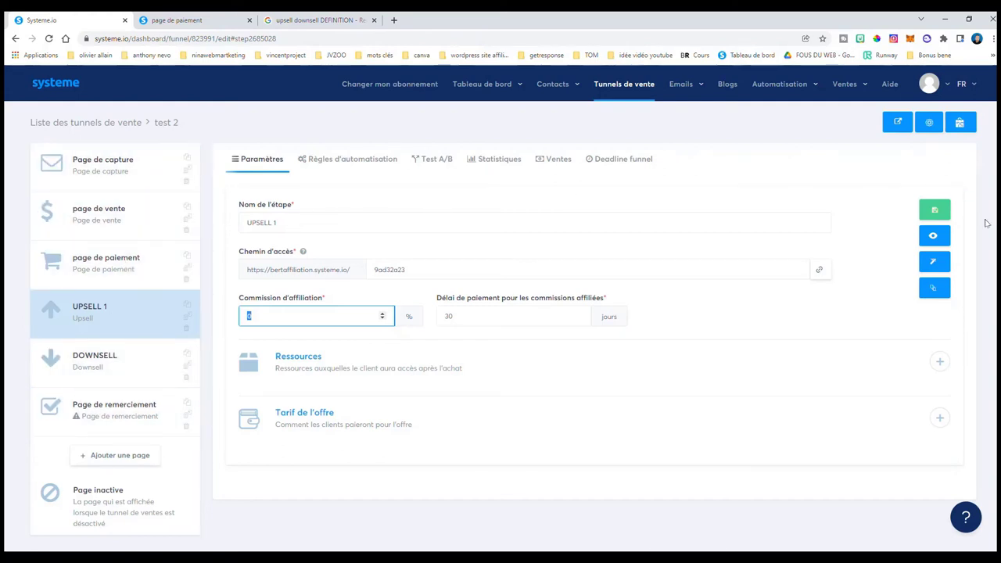
{"action": "left_click", "coordinate": [935, 211]}
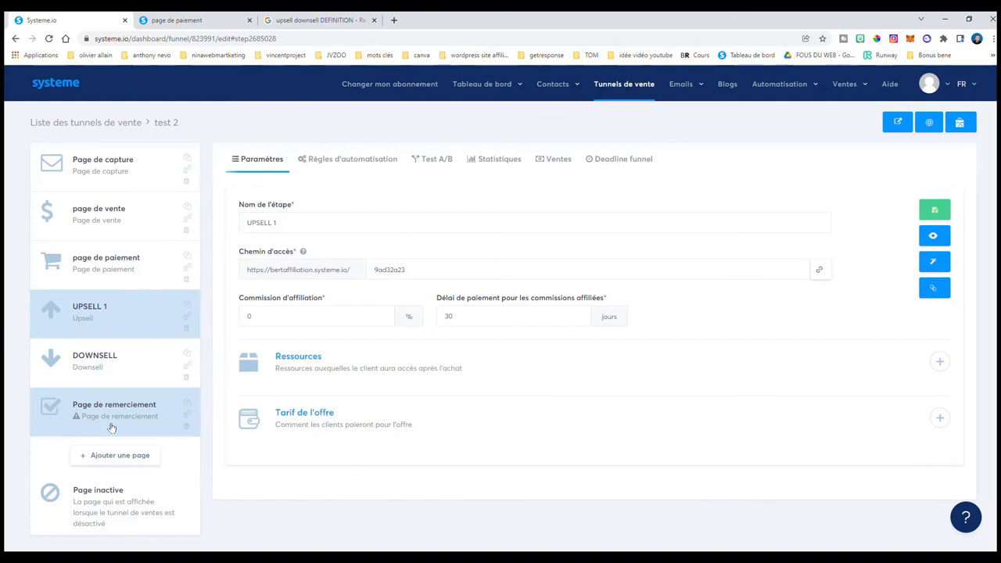
Show the automation rules of the UPSELL 1 page.
{"action": "left_click", "coordinate": [368, 167]}
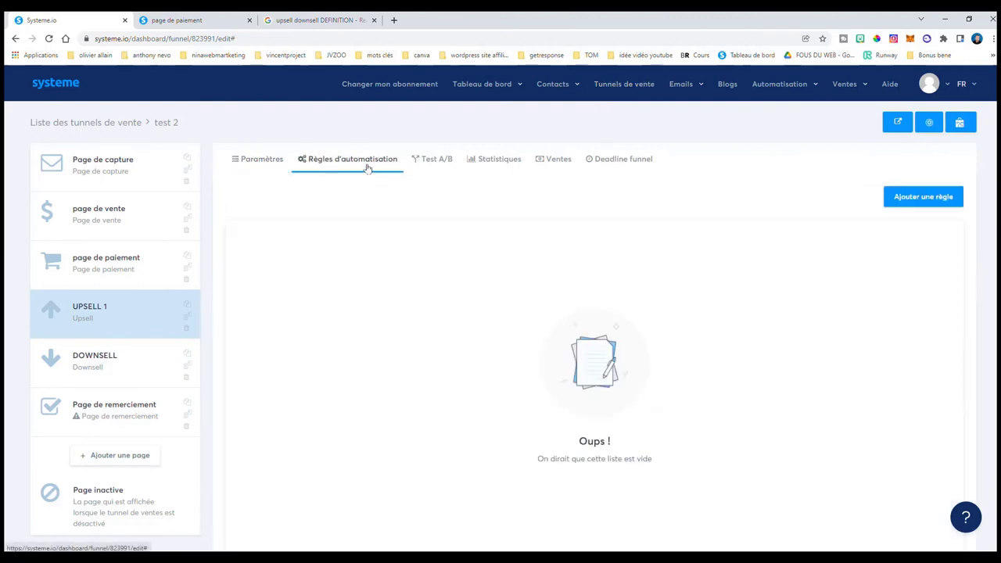